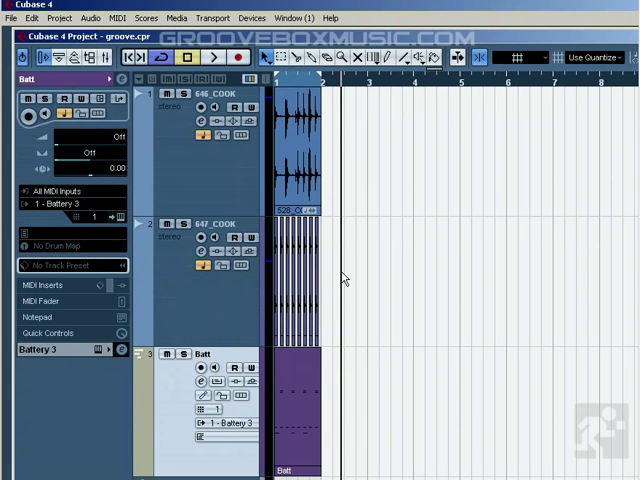
Zoom the timeline in horizontally so the ruler shows bars 1–4
key("h")
key("h")
key("h")
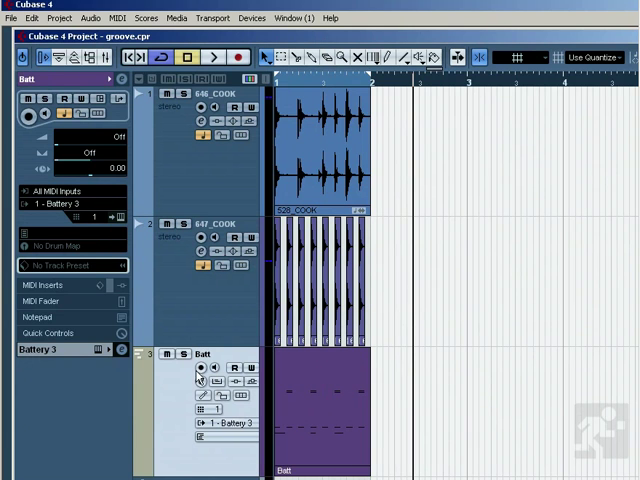
Review the Batt part's drum notes in the Key Editor, then close it
double_click(289, 388)
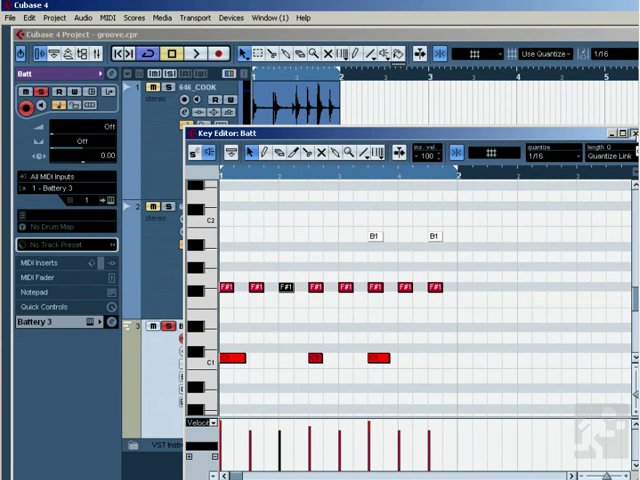
left_click(632, 134)
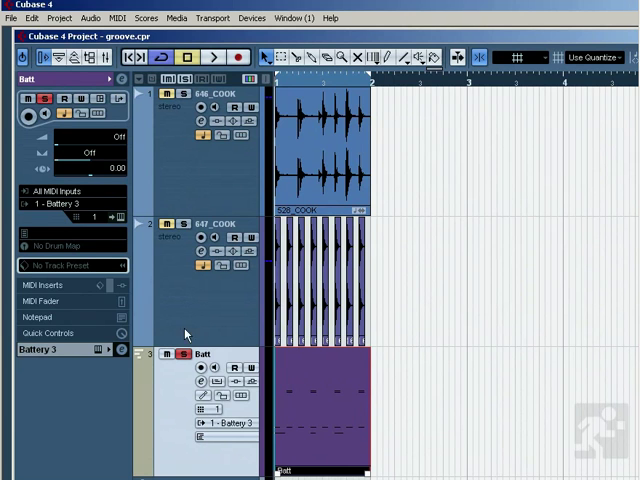
Turn on Edit In-Place for track 3 Batt to show its notes and velocities
left_click(217, 383)
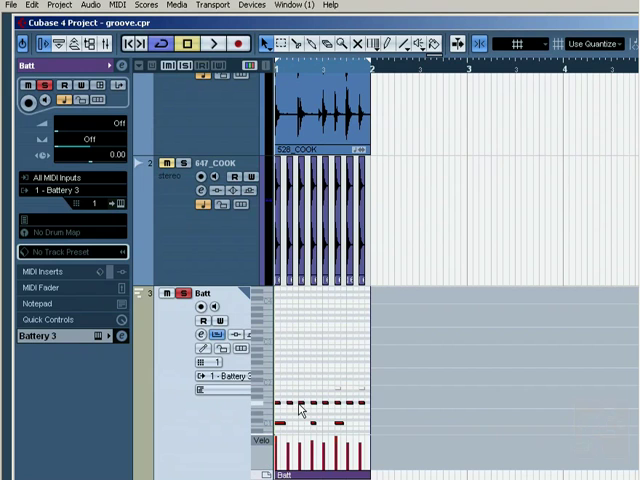
Drag a Batt drum note down a semitone from A1 to G#1
left_click_drag(302, 404, 305, 408)
scroll(305, 351, "down", 3)
scroll(305, 351, "up", 3)
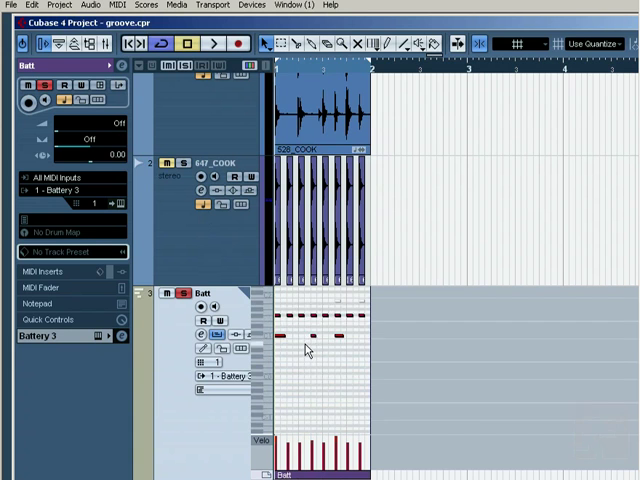
scroll(305, 351, "up", 2)
scroll(307, 350, "down", 3)
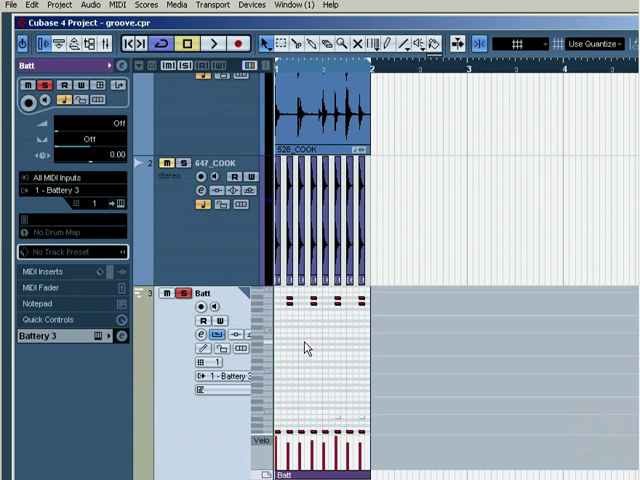
scroll(307, 350, "up", 4)
scroll(307, 348, "down", 3)
scroll(305, 348, "up", 2)
scroll(304, 347, "up", 1)
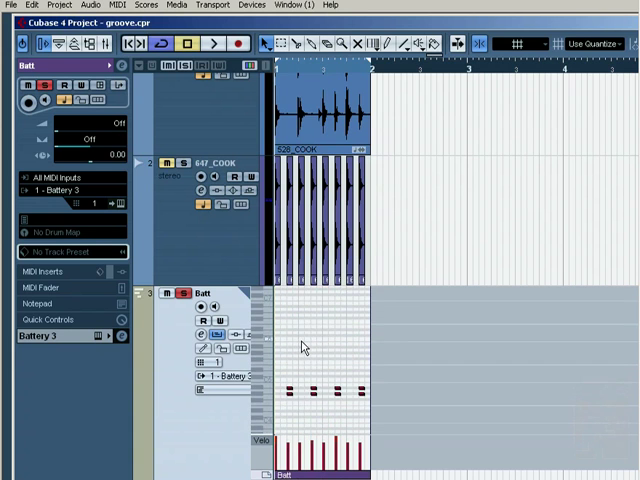
scroll(304, 347, "up", 3)
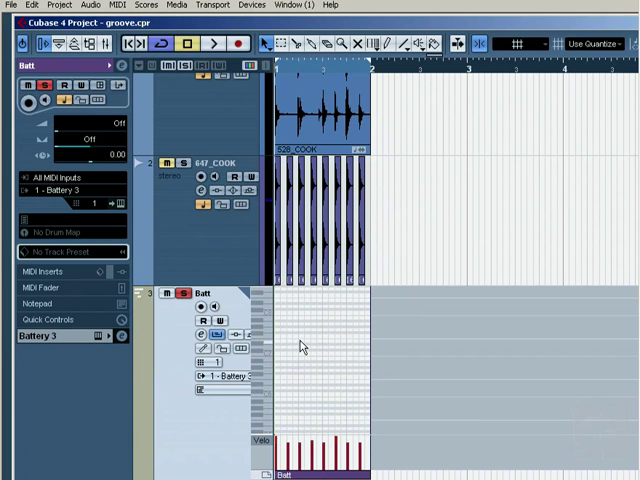
scroll(303, 345, "down", 3)
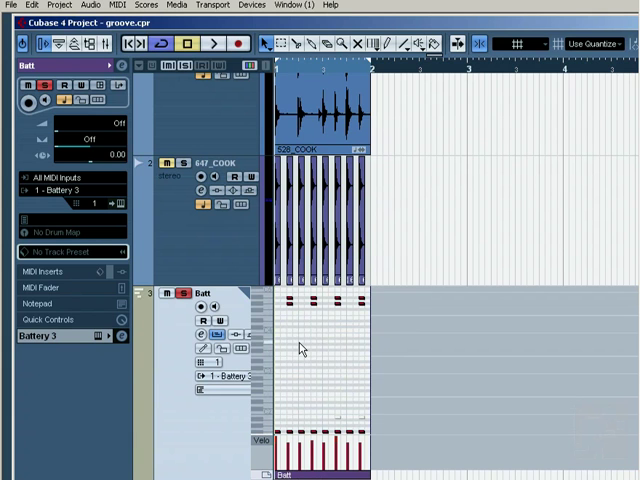